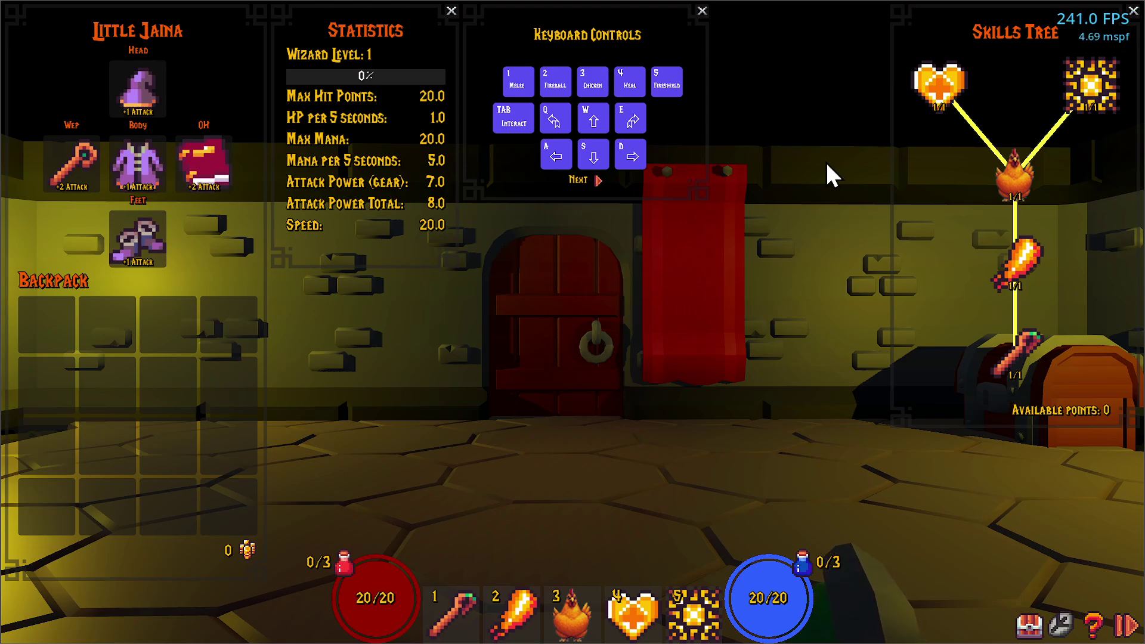
- Quit the running game and set the theme's Label outline size, shadow offset X, shadow offset Y and shadow outline size to 0
left_click(1129, 628)
left_click(578, 477)
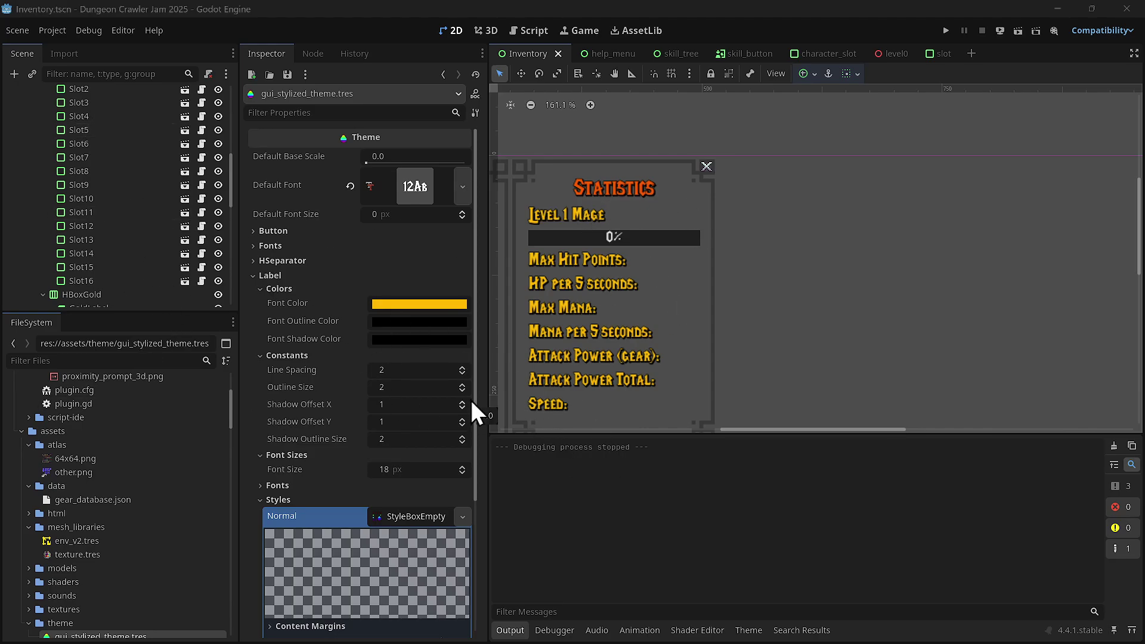
left_click(390, 384)
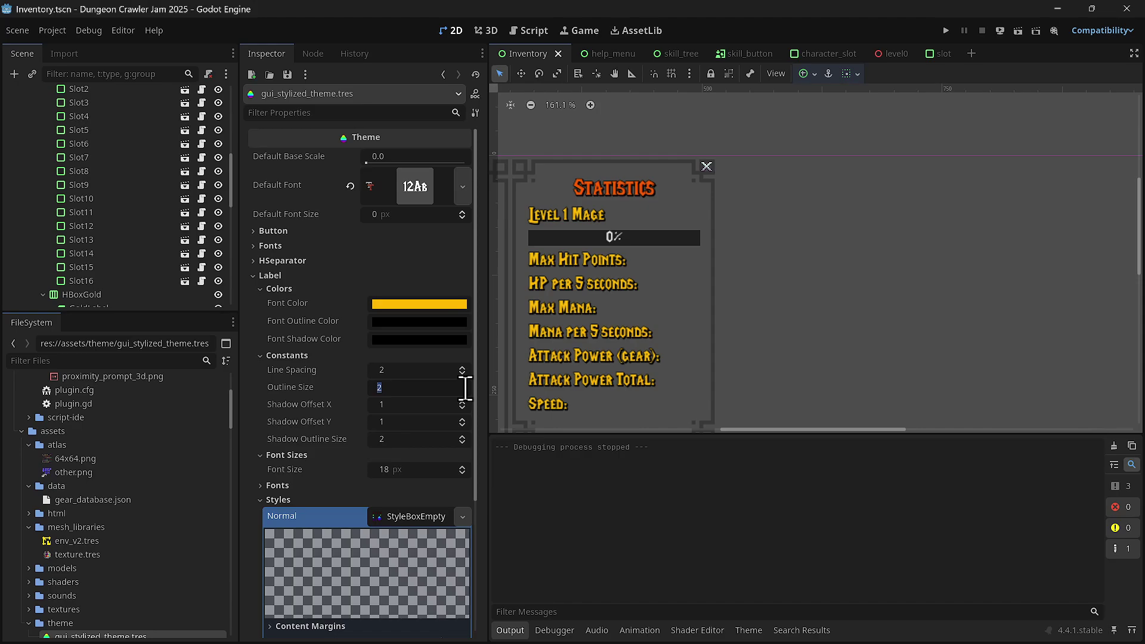
type("0")
key("Tab")
type("0")
key("Tab")
type("0")
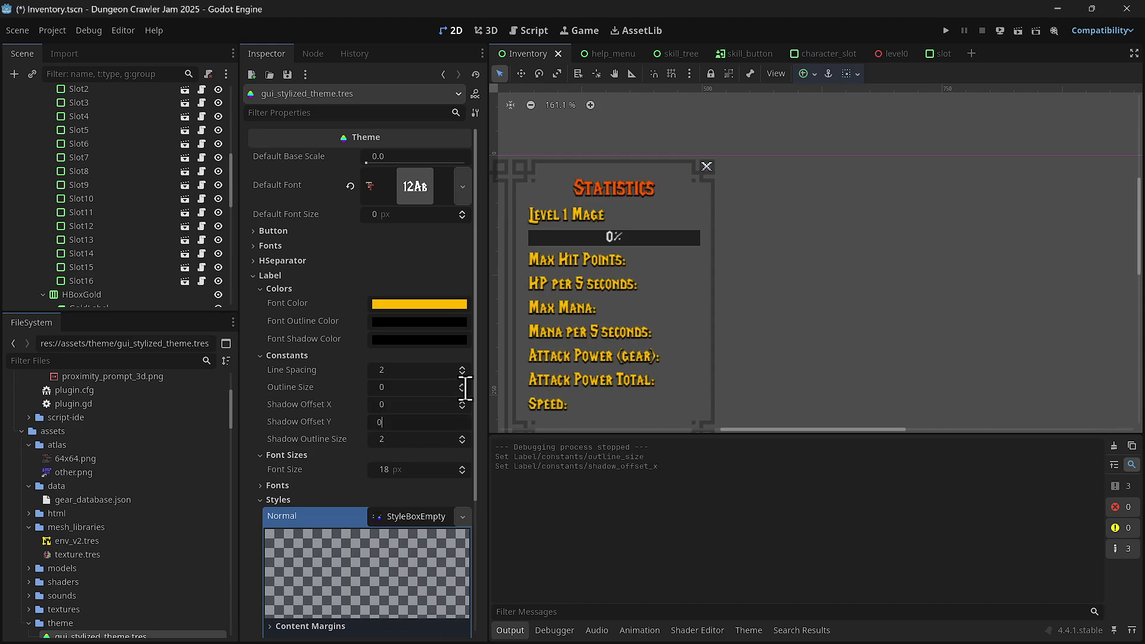
key("Tab")
type("0")
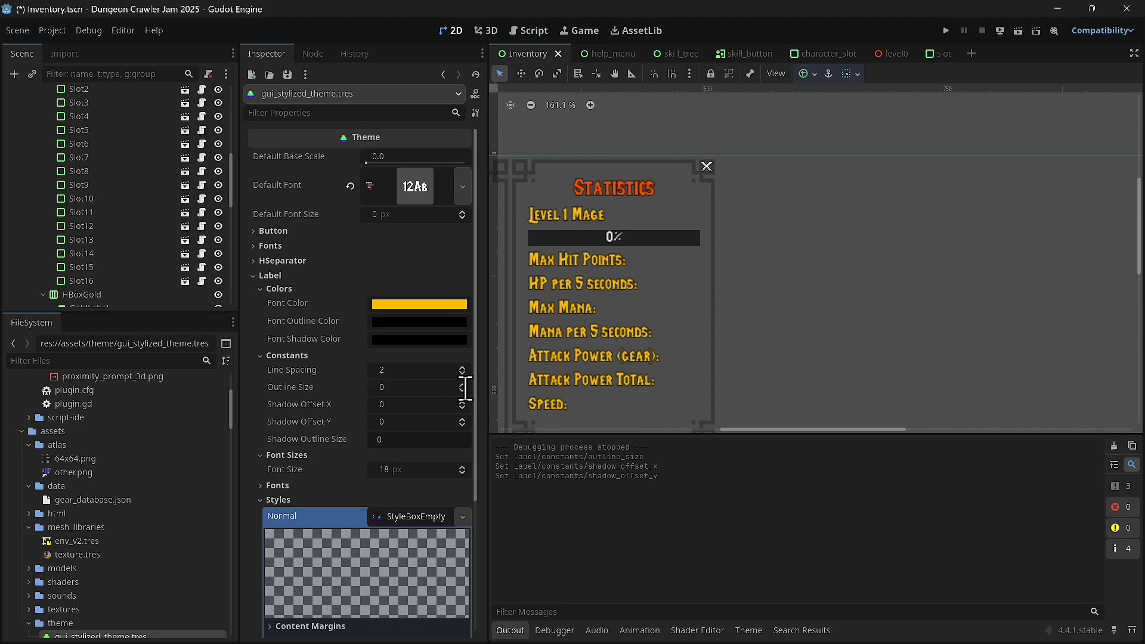
key("Return")
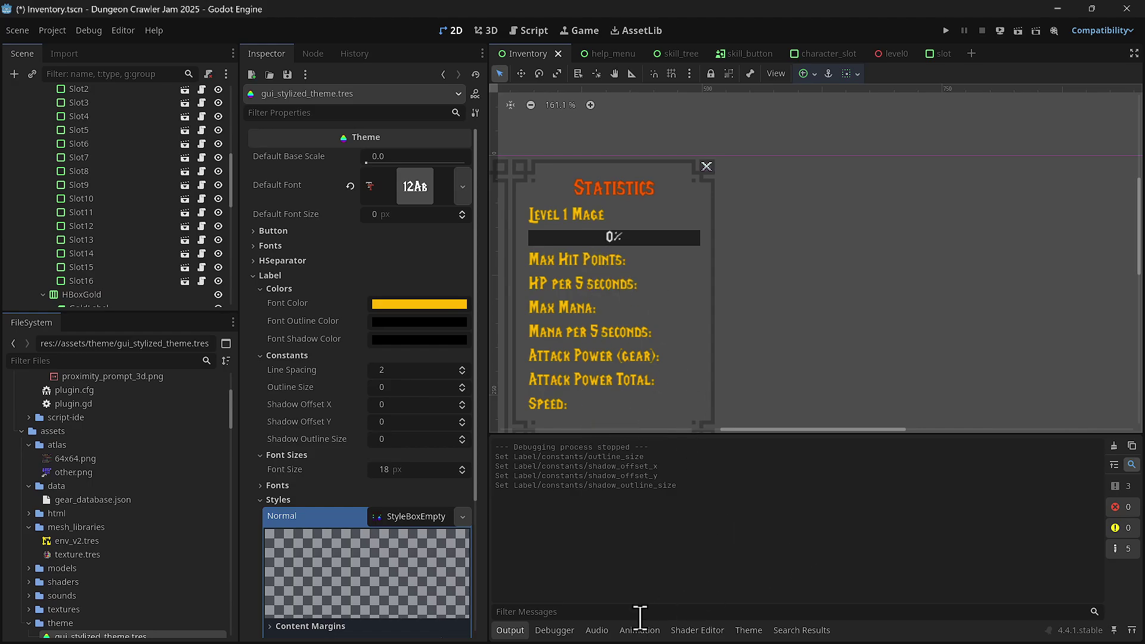
- Examine the Total Draw Calls graph in the debugger's monitors from the previous run
left_click(572, 632)
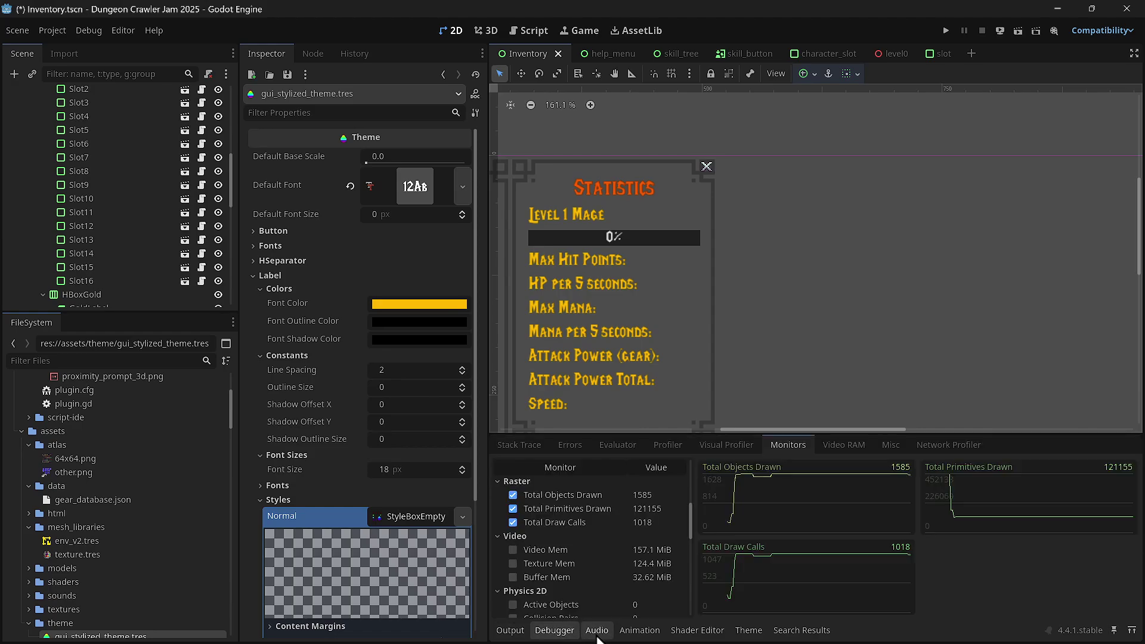
left_click(849, 555)
left_click(830, 588)
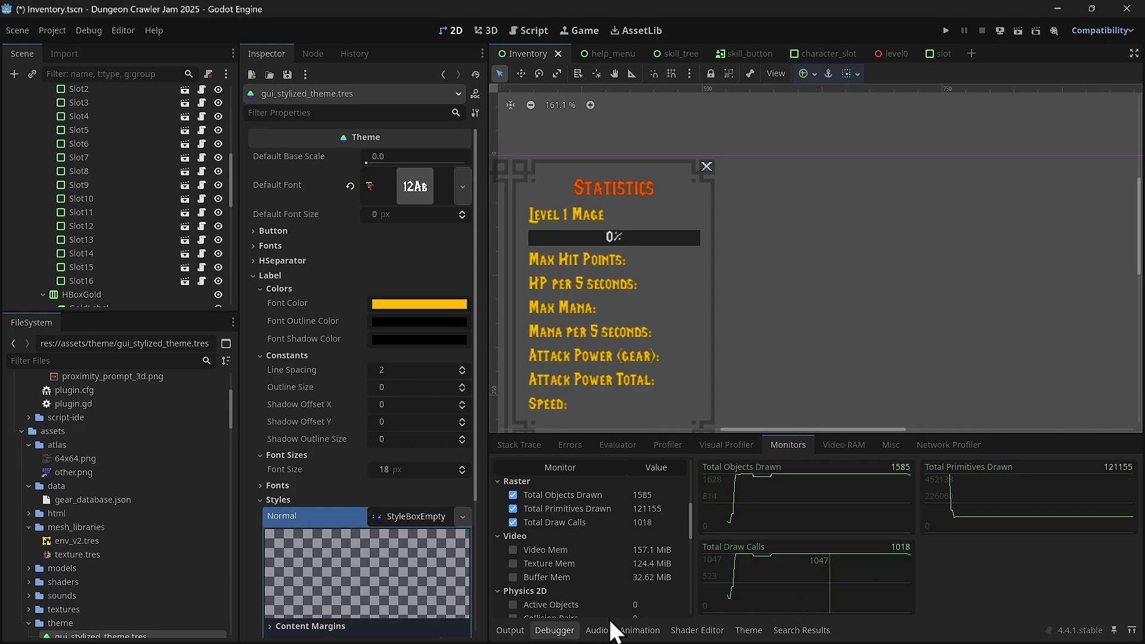
- Run the project, start playing, and display the inventory with statistics, the skills tree and the keyboard controls together
mouse_move(922, 50)
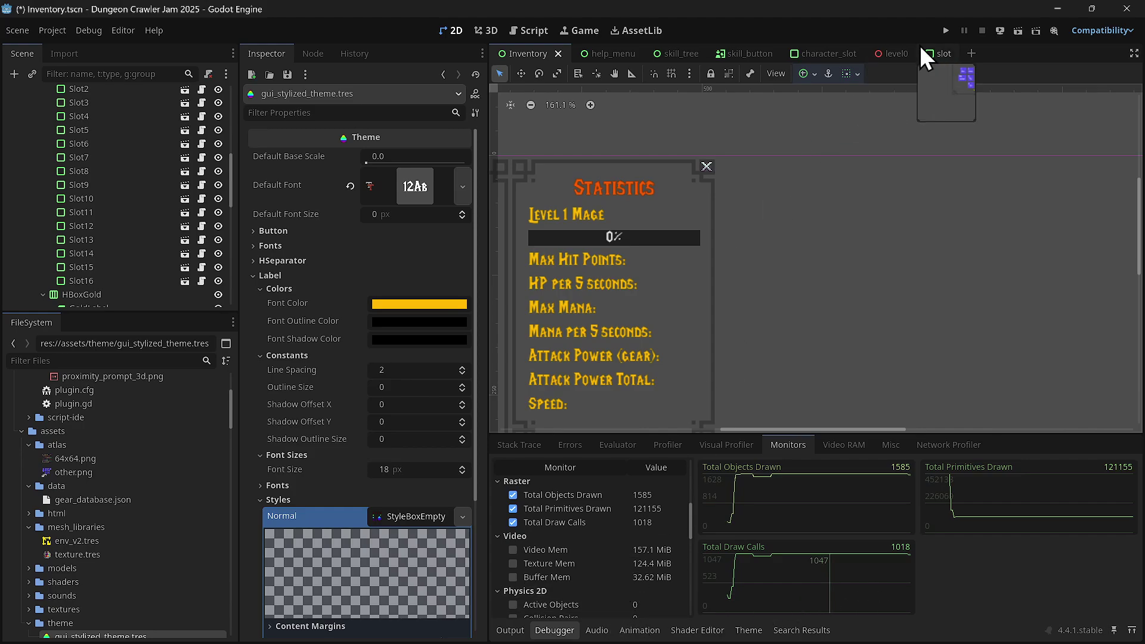
left_click(949, 29)
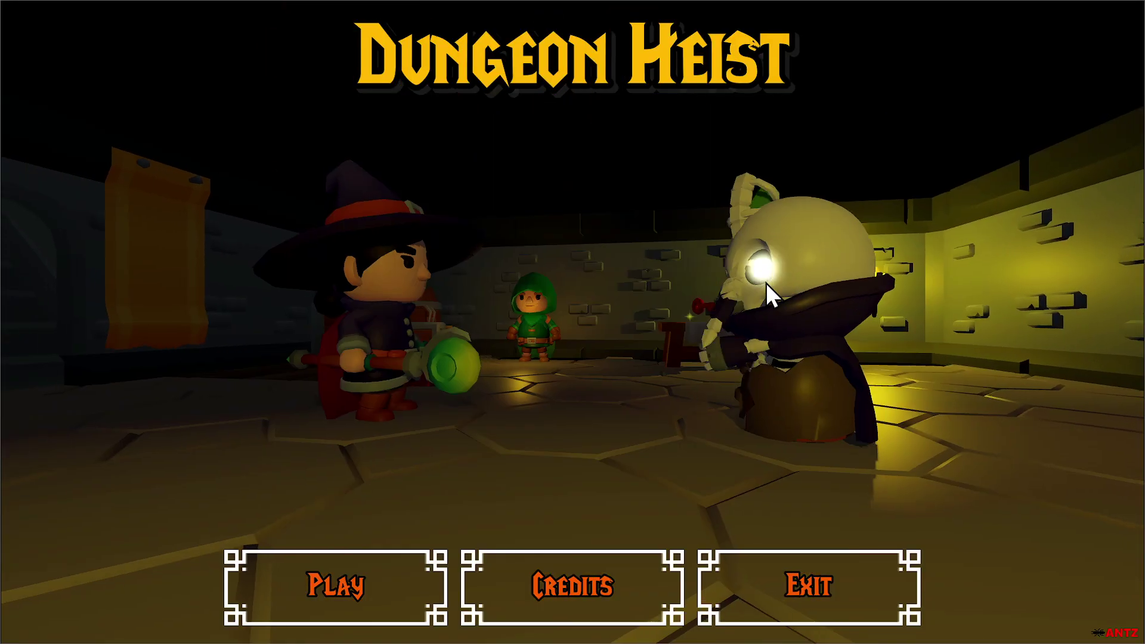
left_click(375, 603)
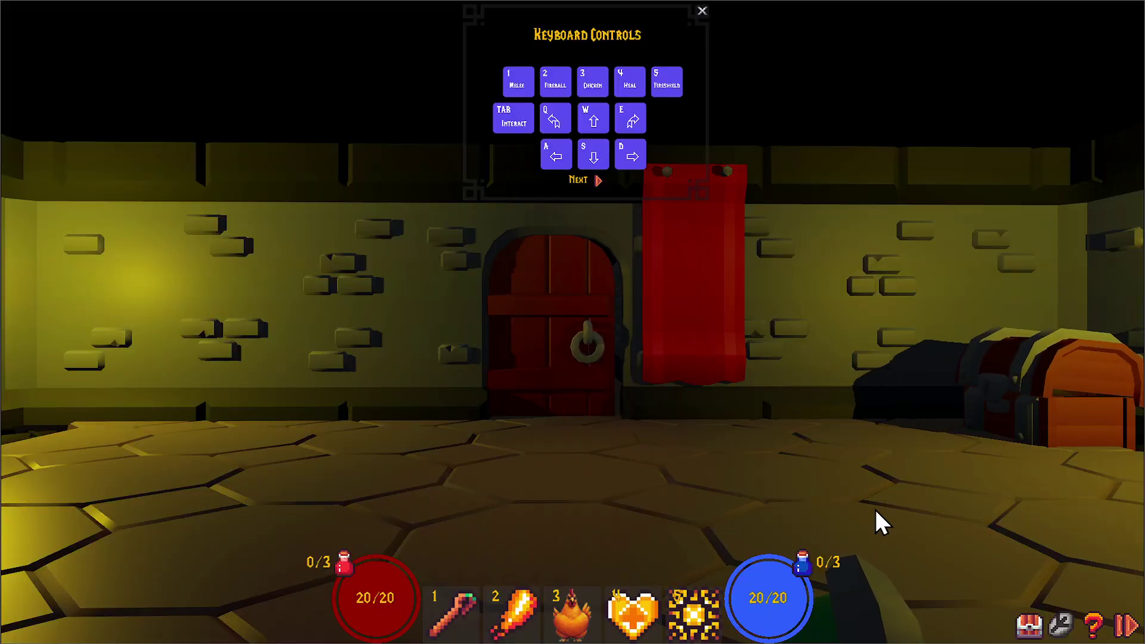
left_click(1028, 625)
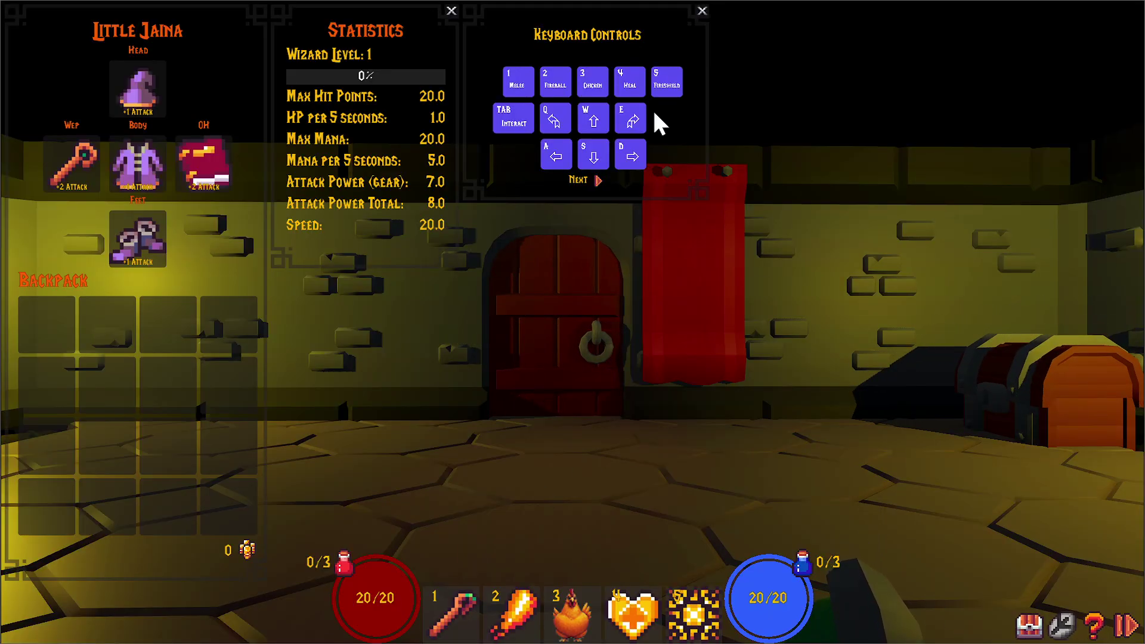
left_click(701, 11)
left_click(1061, 625)
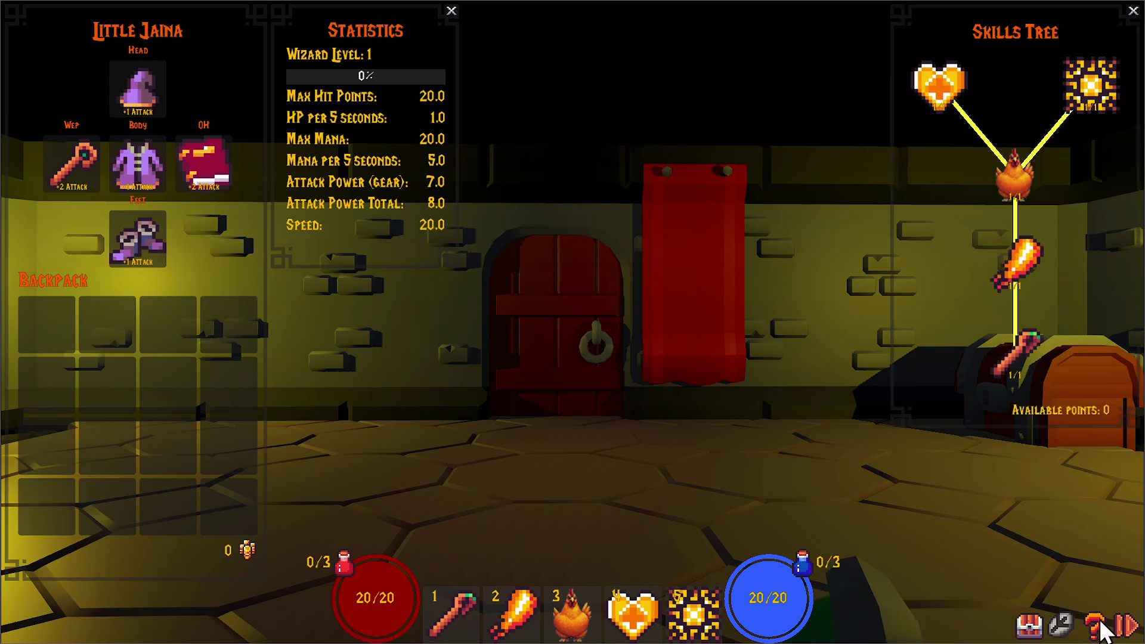
left_click(1093, 625)
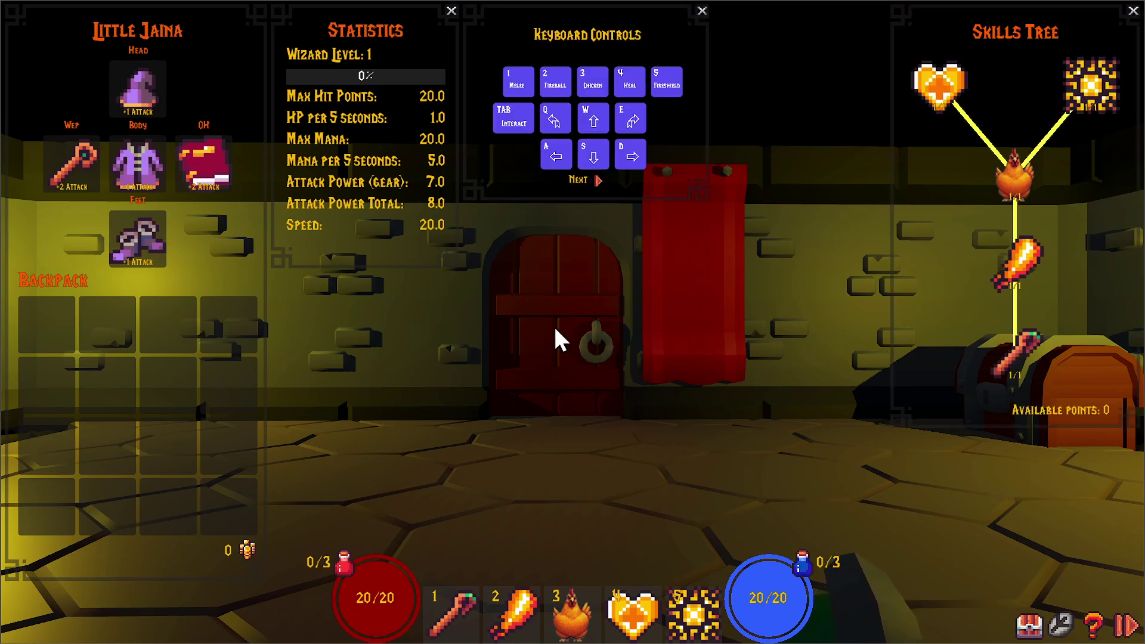
- Show the FPS counter in the game, and hide and reopen the keyboard controls window
key("F3")
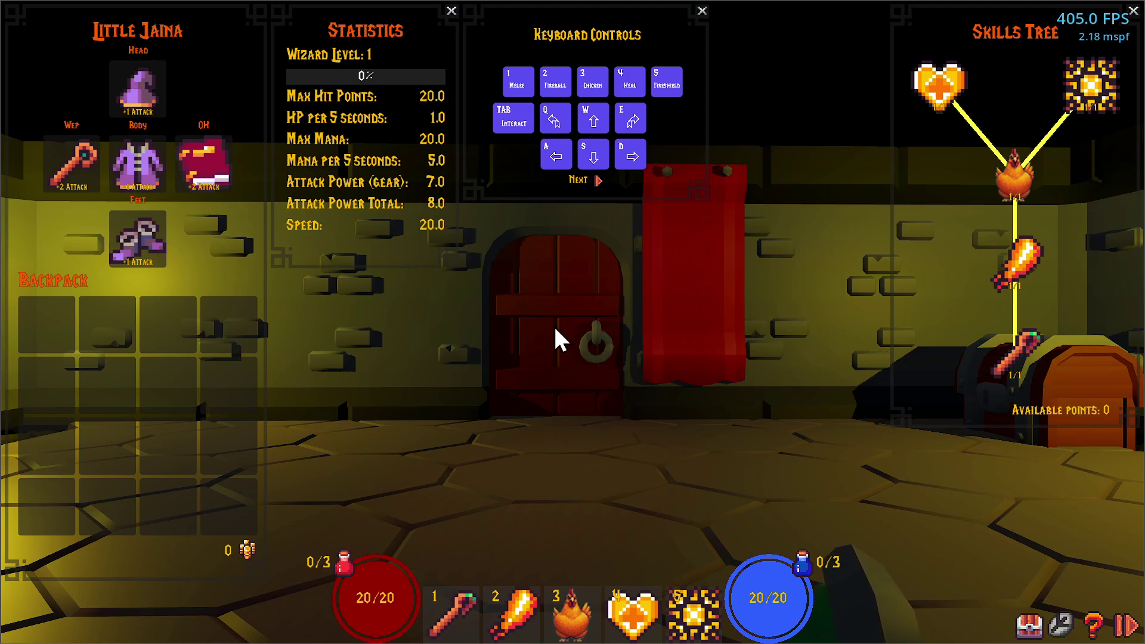
key("F1")
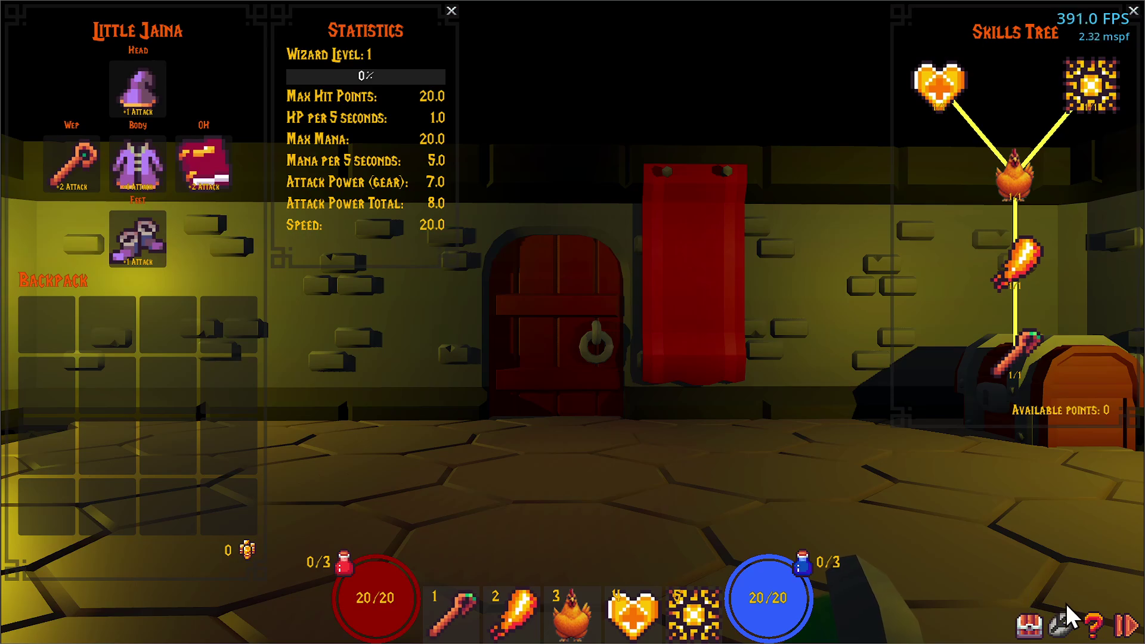
left_click(1094, 629)
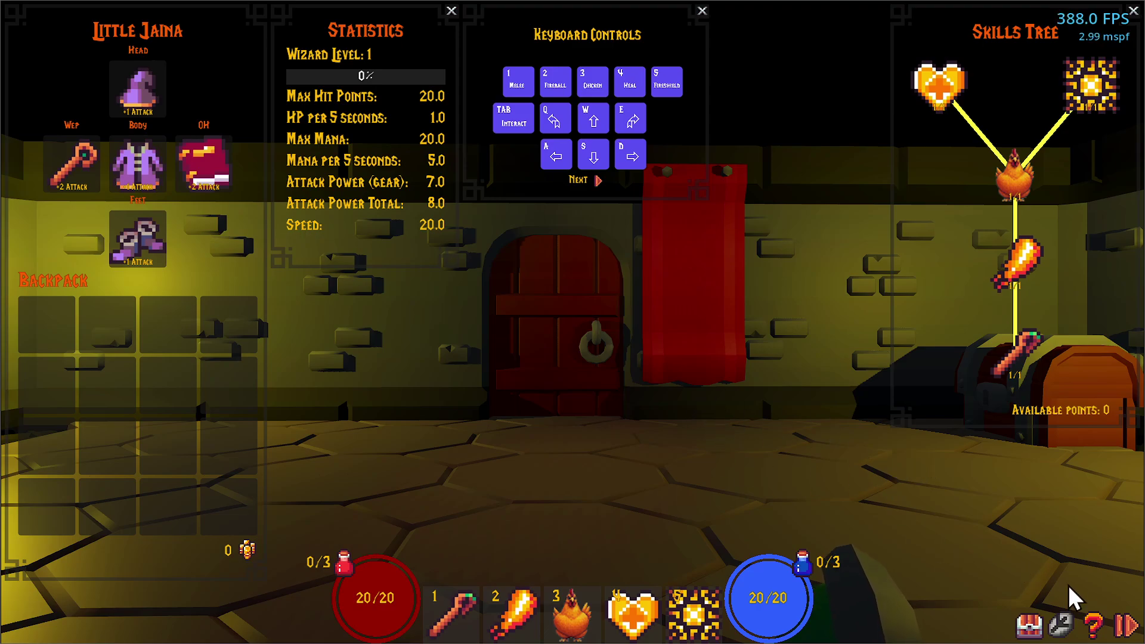
- Exit the game and check the debugger's monitors for objects drawn, primitives drawn and draw calls
left_click(1126, 625)
left_click(597, 486)
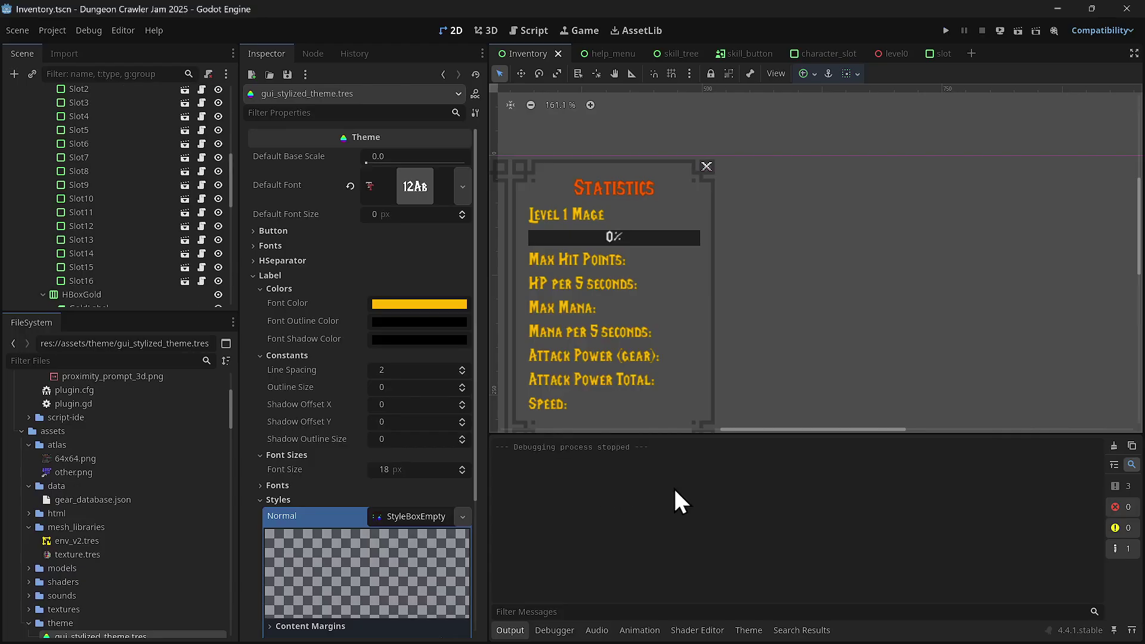
left_click(555, 630)
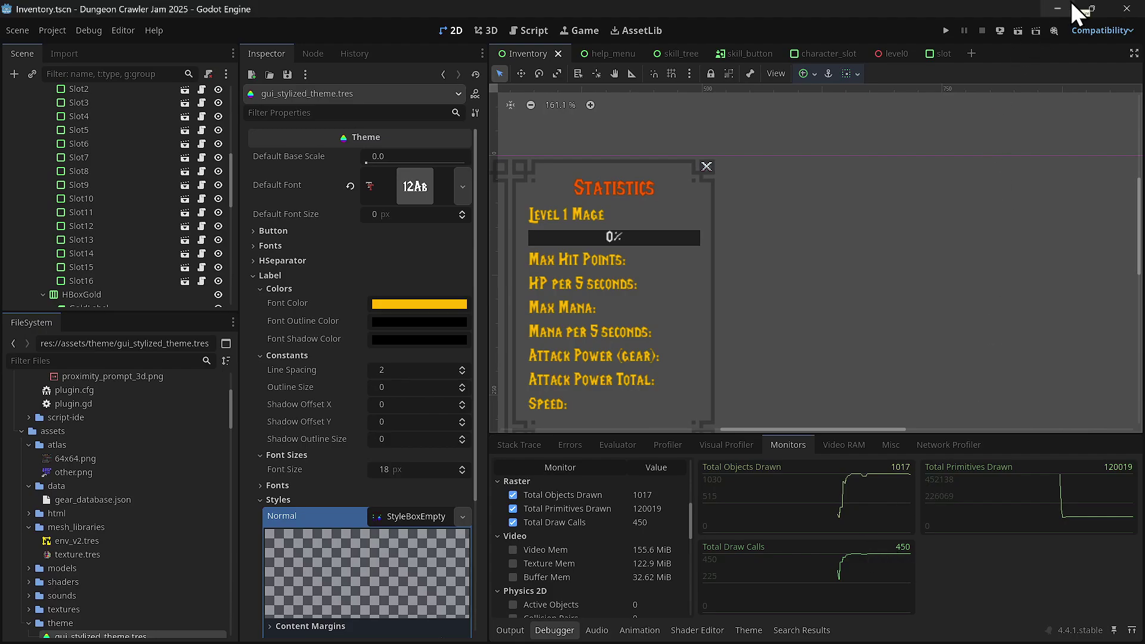
- Switch to the browser and read the Reddit thread "Label Shadow Poor Performance - Is This Normal?" with its comments
left_click(1052, 10)
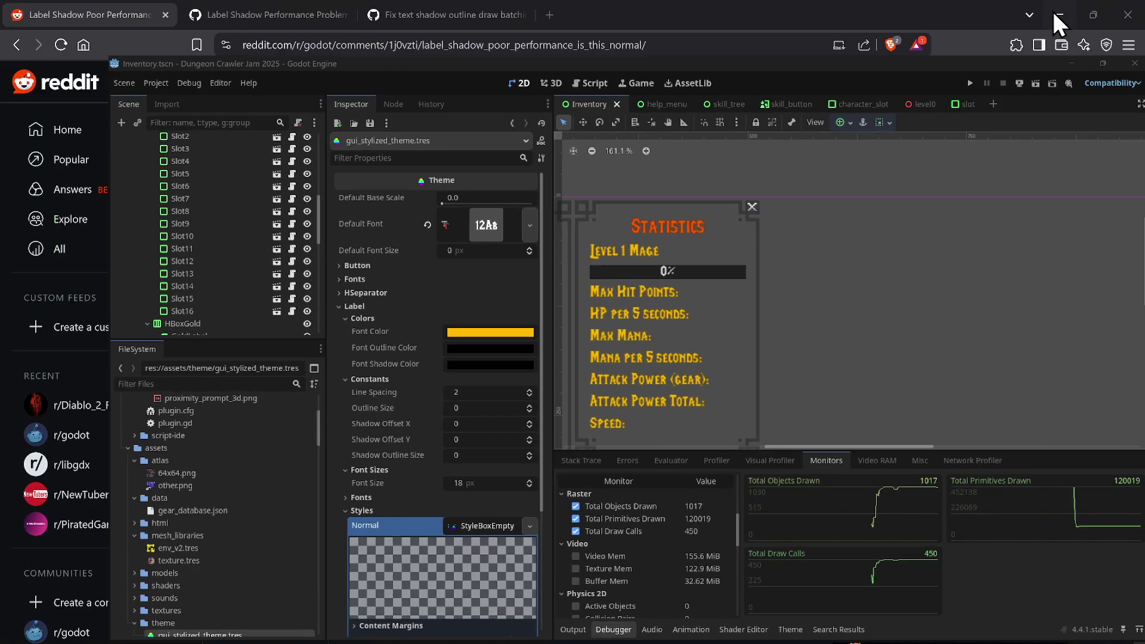
scroll(448, 98, "down", 10)
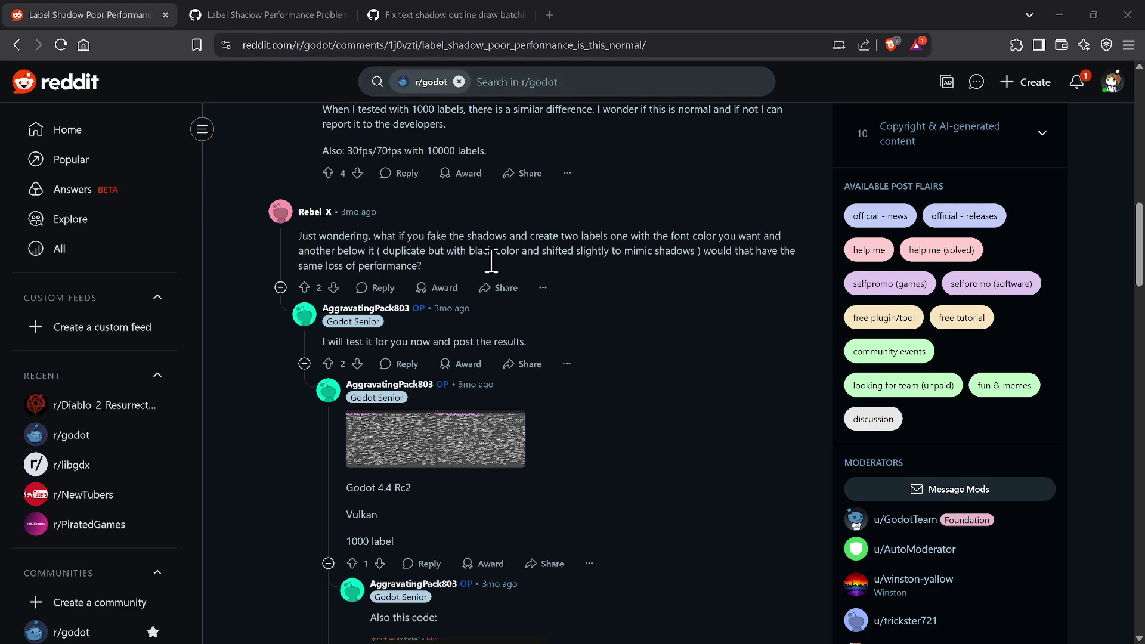
scroll(304, 150, "up", 10)
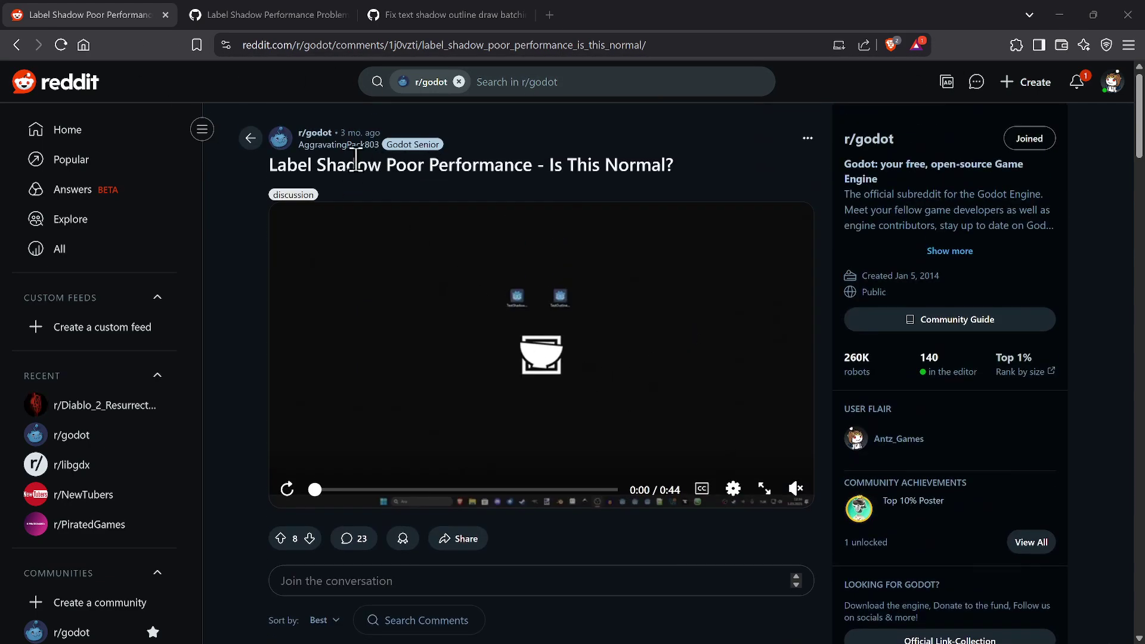
scroll(631, 284, "down", 15)
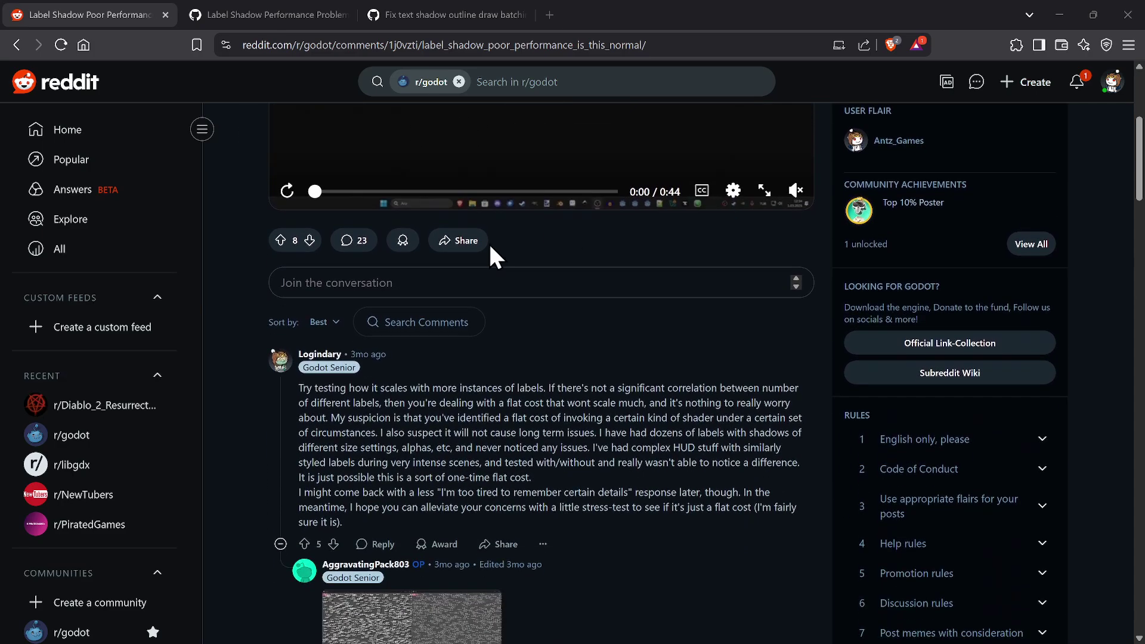
scroll(569, 340, "down", 10)
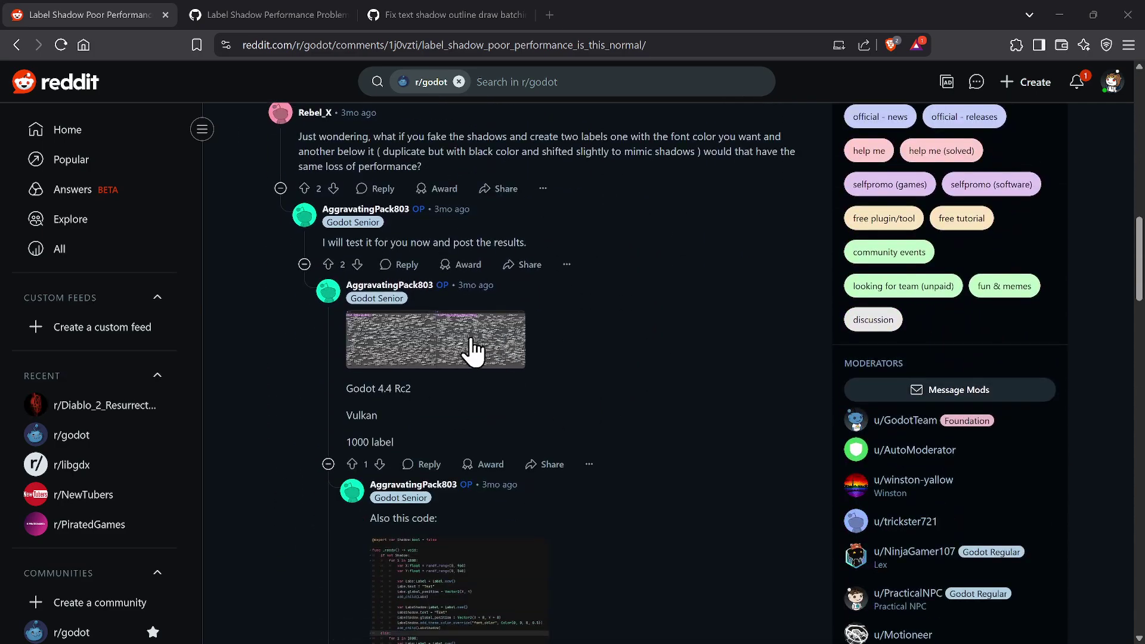
scroll(485, 392, "up", 20)
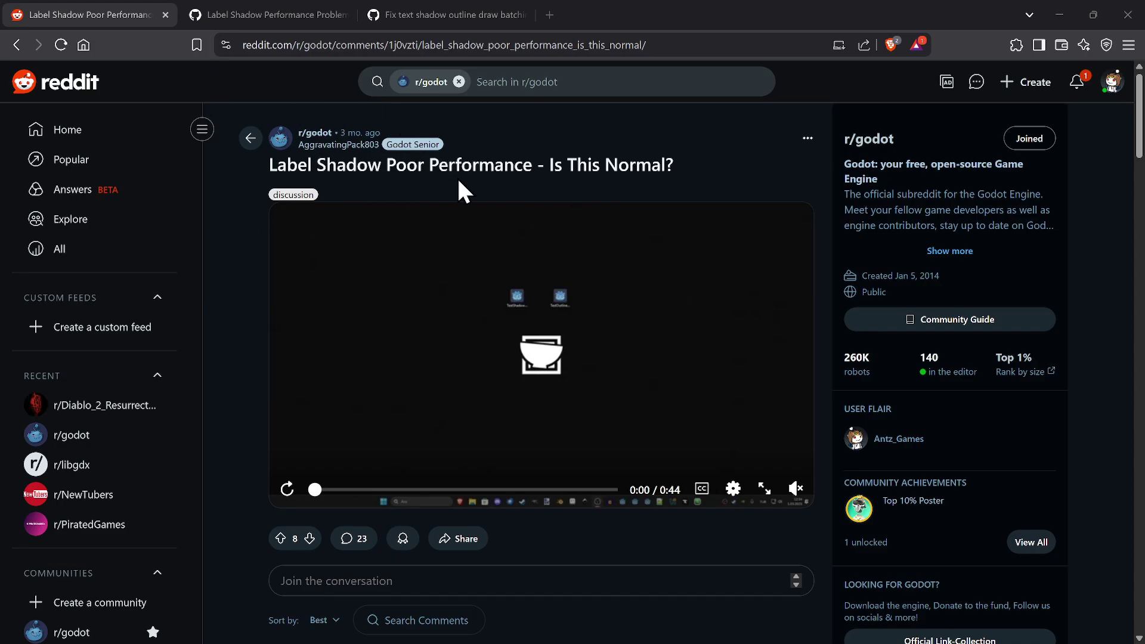
- Read the GitHub issue "Label Shadow Performance Problem" #103464, including its tested versions and issue description
left_click(266, 15)
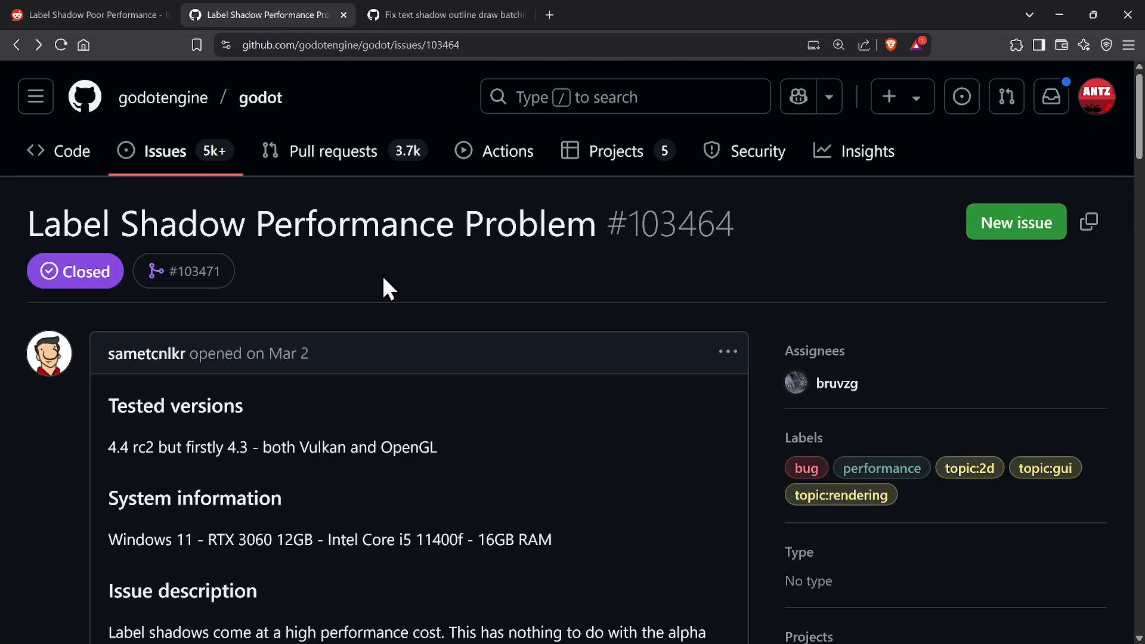
scroll(276, 268, "down", 2)
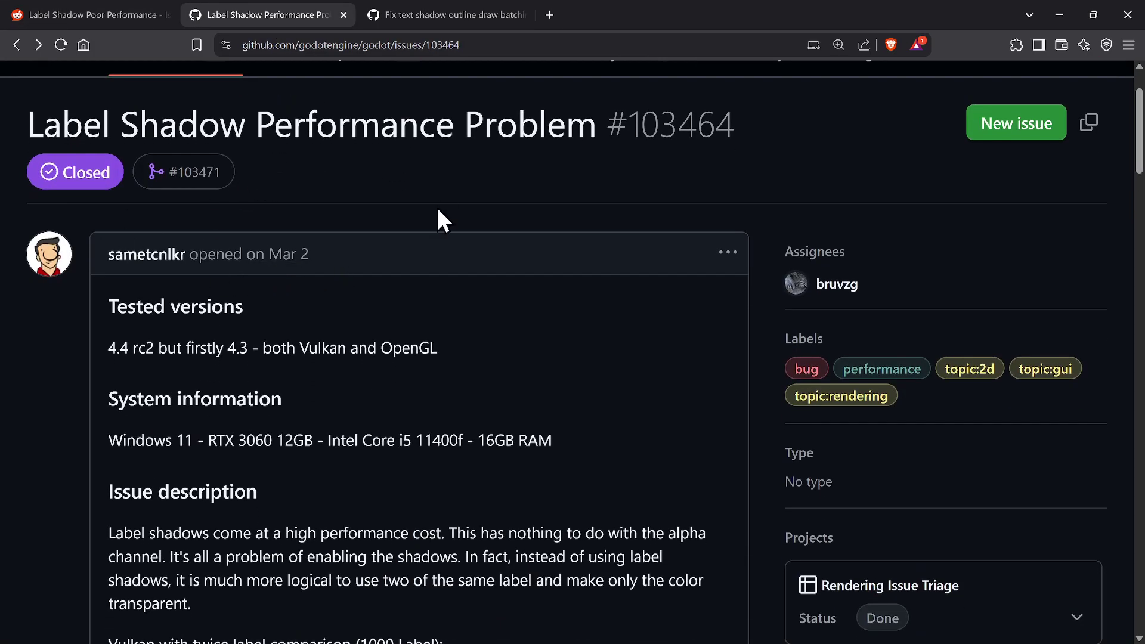
scroll(439, 220, "up", 2)
- Review the GitHub pull request "Fix text shadow outline draw batching." #103471, including its milestone, review comments and merge history
left_click(457, 13)
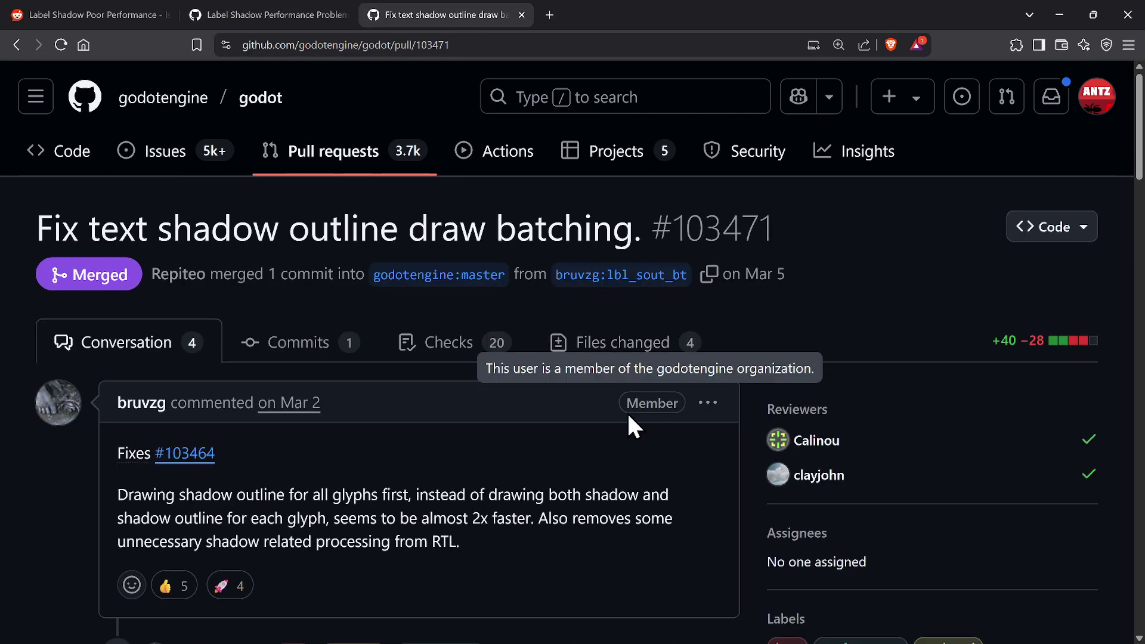
scroll(657, 424, "down", 10)
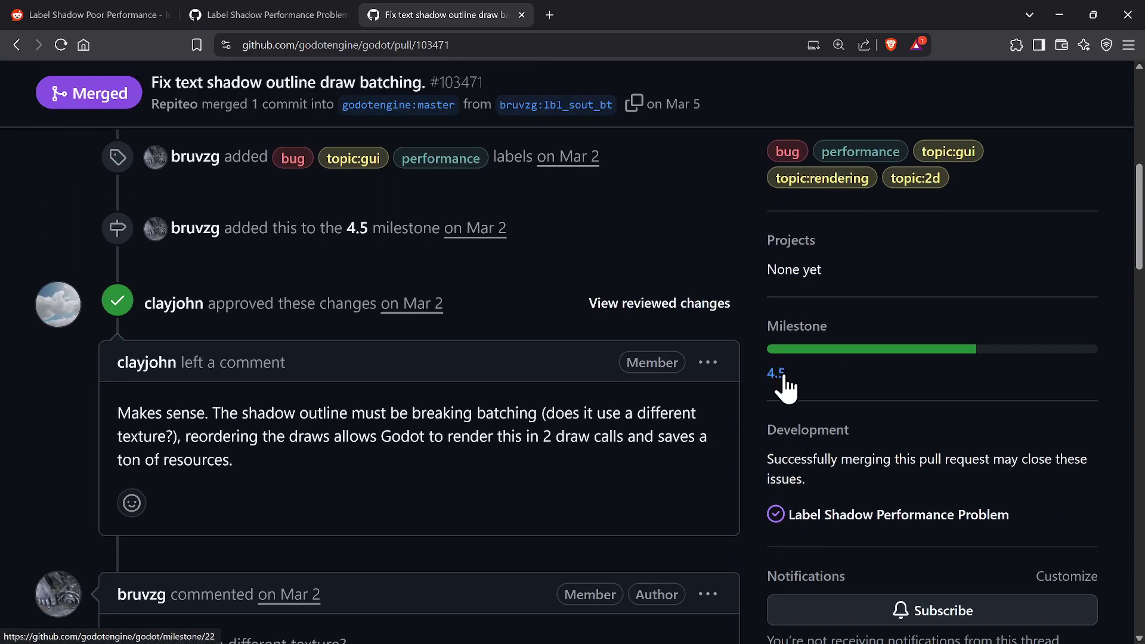
scroll(495, 316, "up", 10)
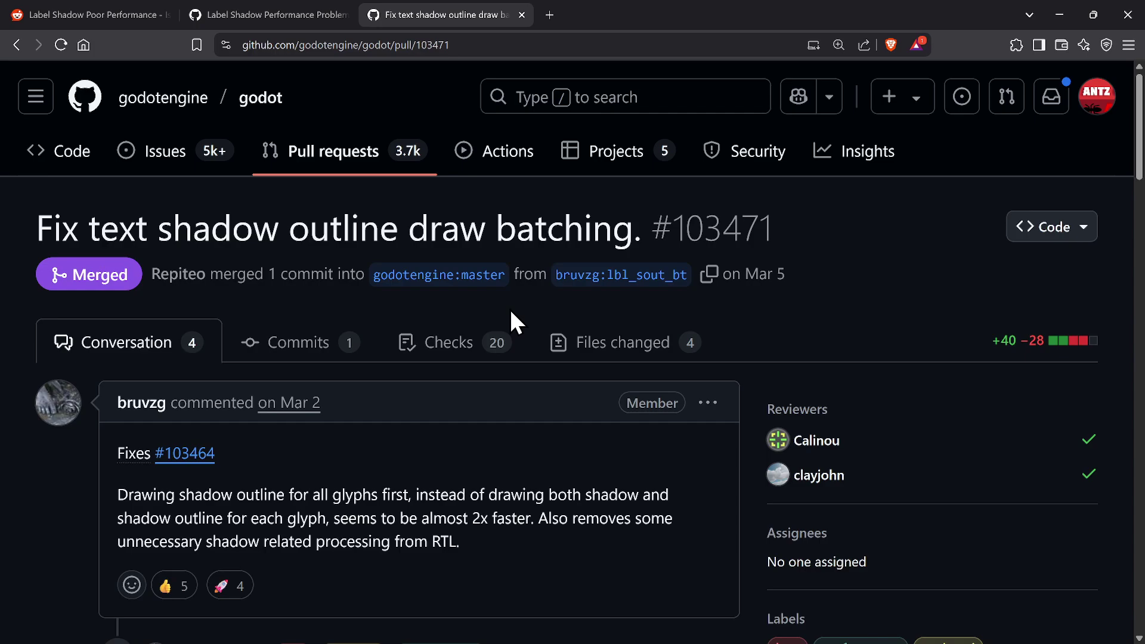
scroll(659, 369, "down", 5)
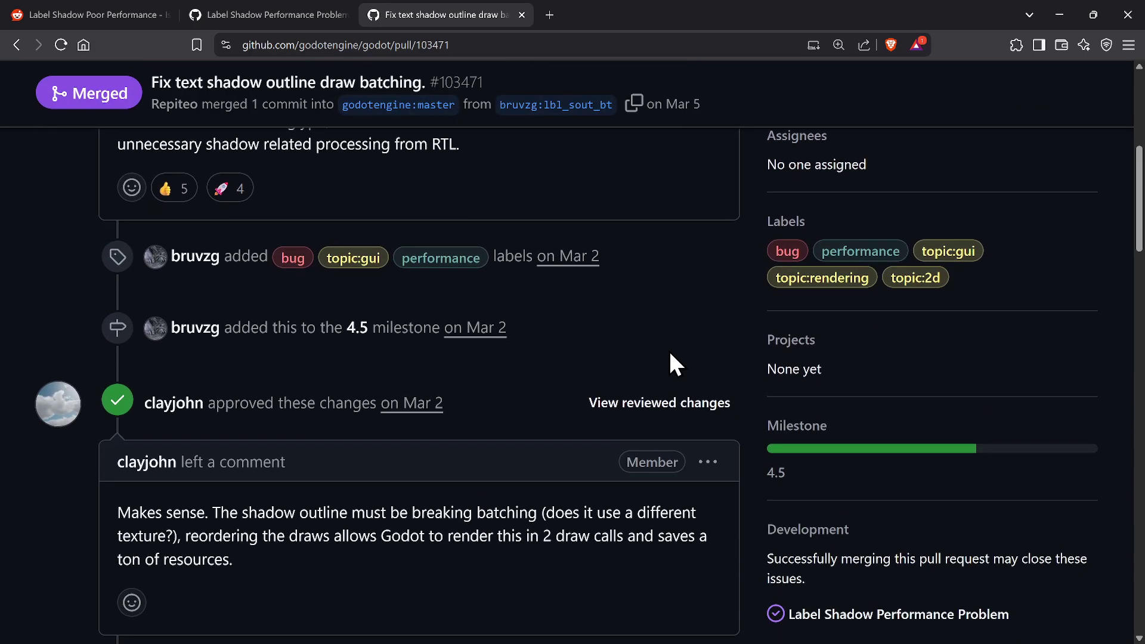
scroll(670, 352, "down", 2)
scroll(859, 343, "down", 3)
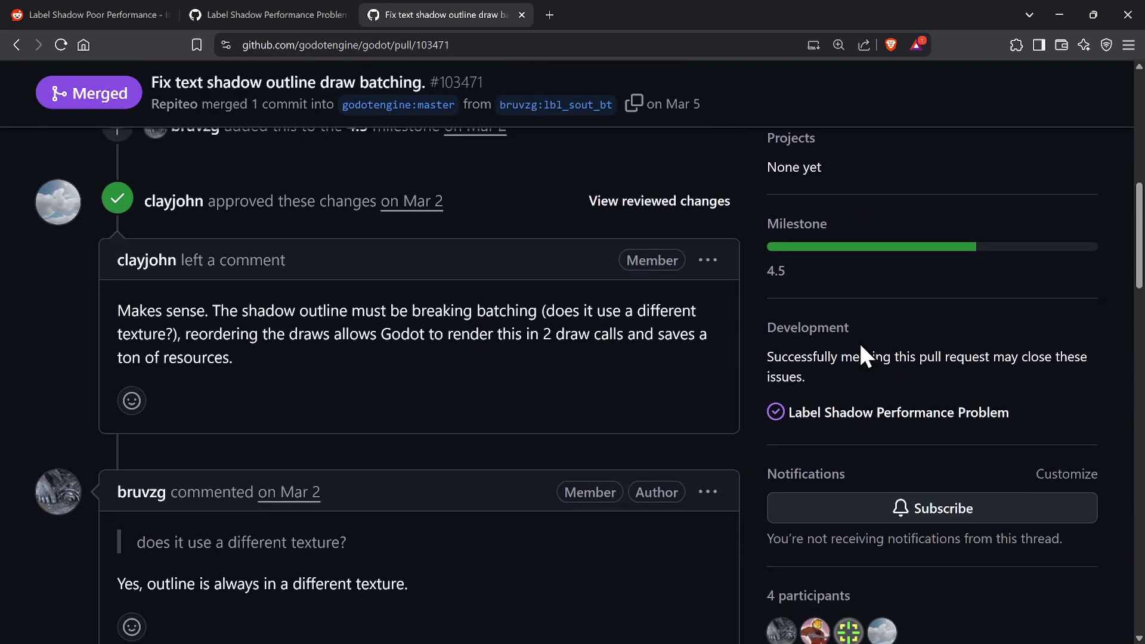
scroll(776, 322, "down", 2)
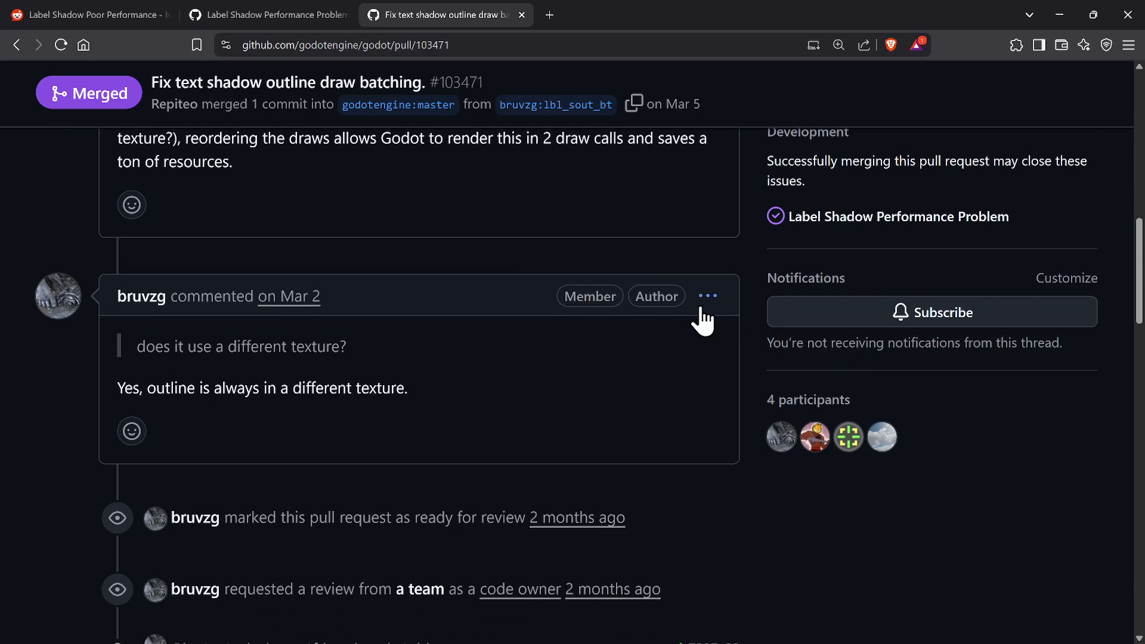
scroll(463, 361, "up", 5)
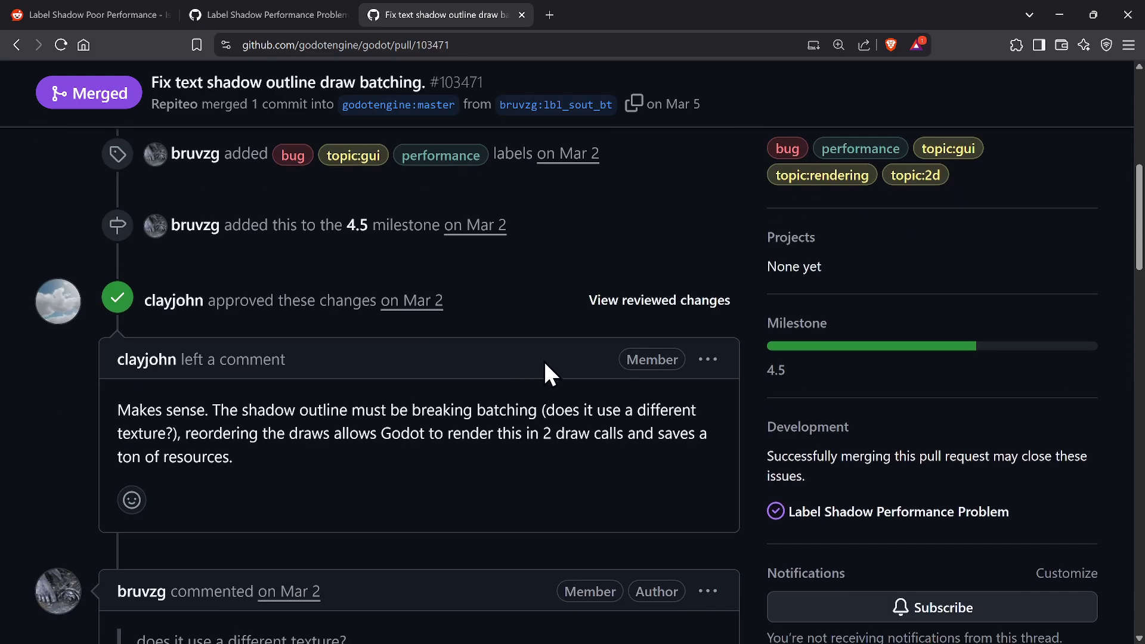
scroll(543, 369, "down", 2)
scroll(504, 367, "down", 8)
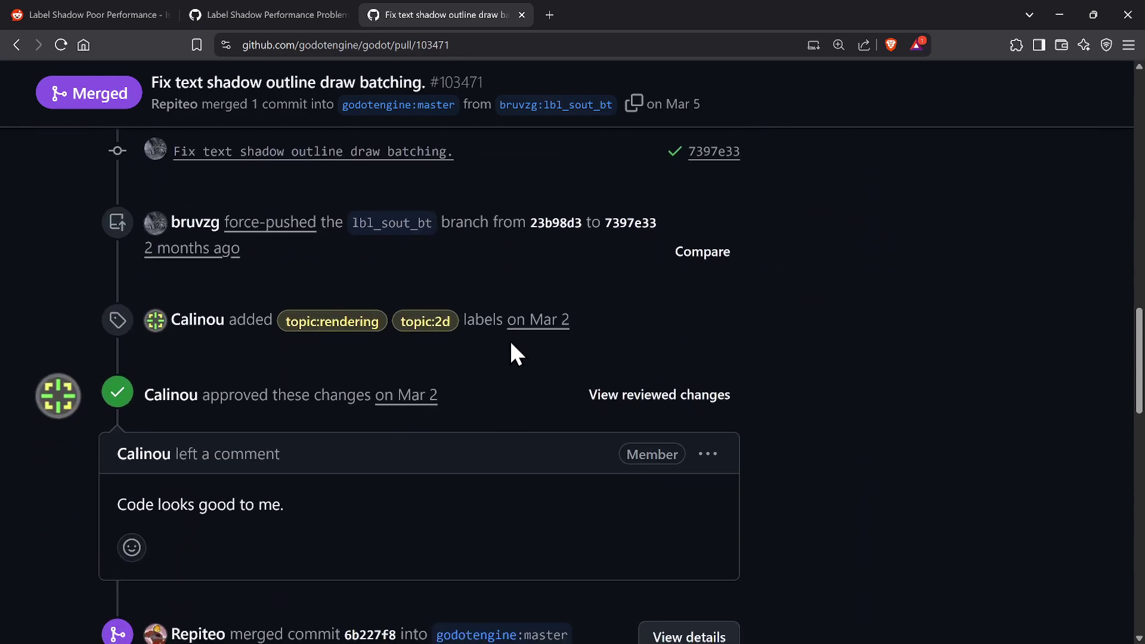
scroll(519, 344, "down", 4)
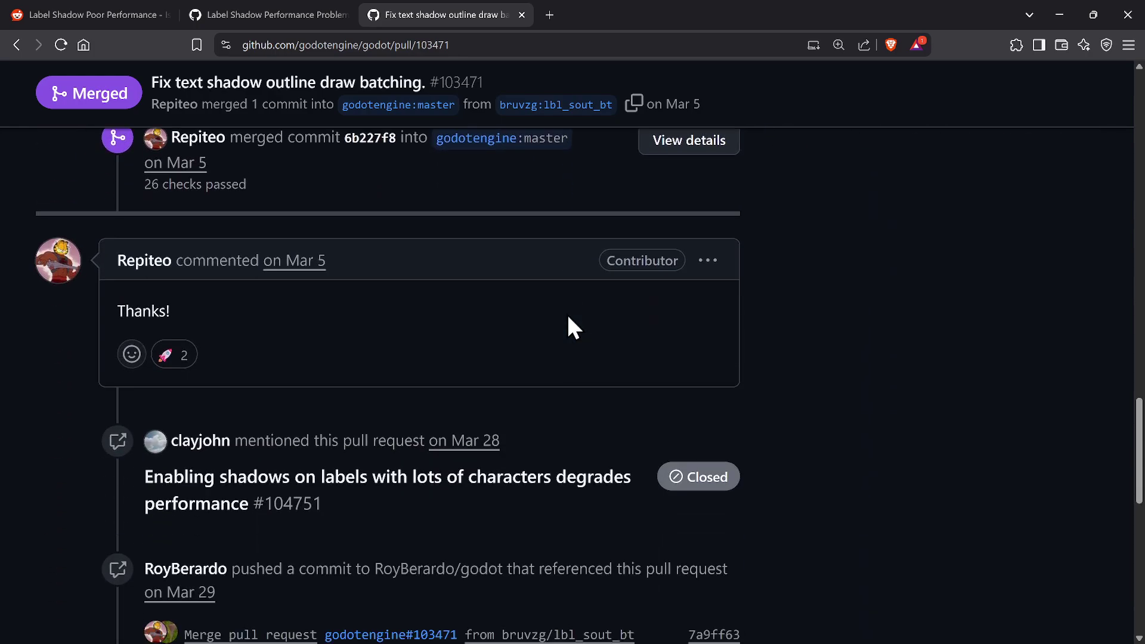
- Recheck the pull request's labels, milestone and opening description of the text shadow outline fix
scroll(583, 328, "up", 15)
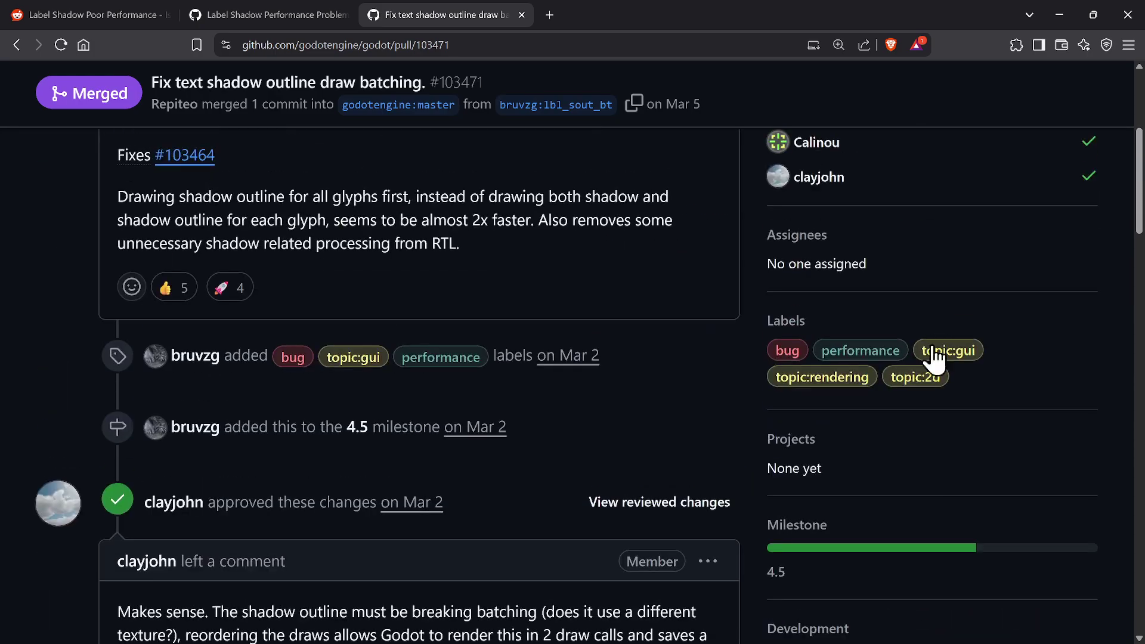
scroll(926, 364, "up", 2)
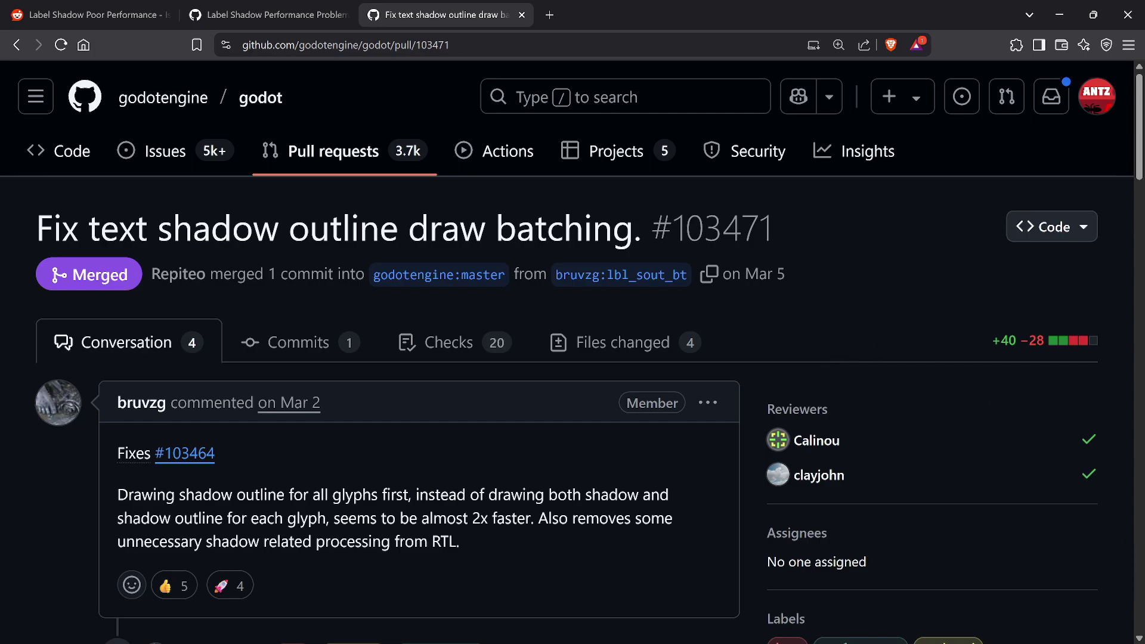
- Switch to the Godot editor, run the project and start playing from the Dungeon Heist title screen
key("alt+Tab")
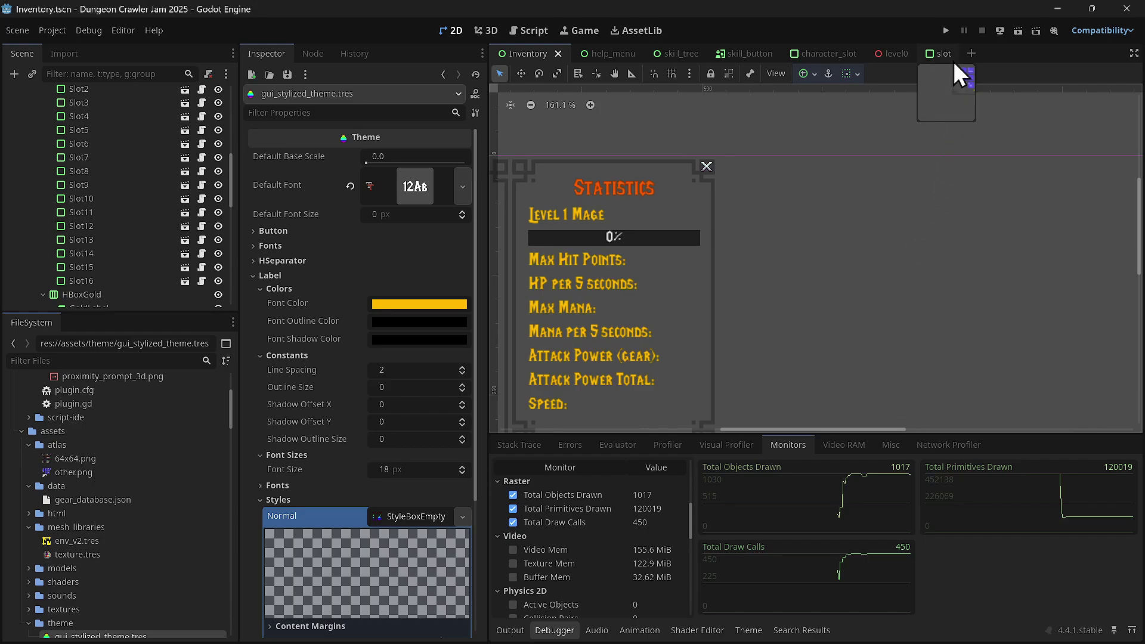
left_click(945, 30)
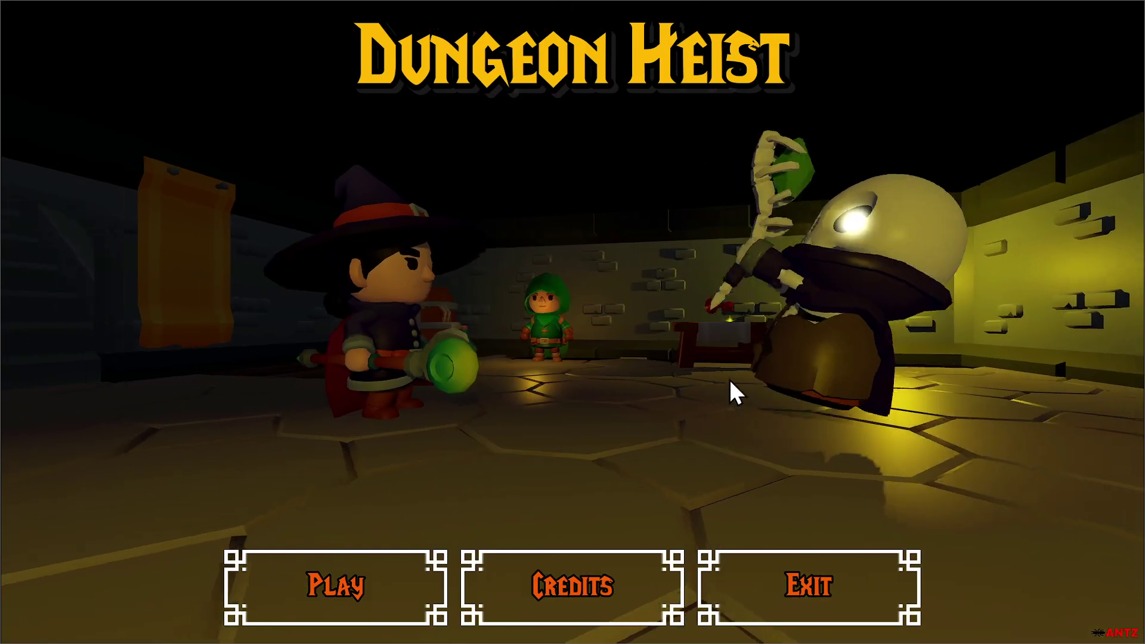
left_click(325, 579)
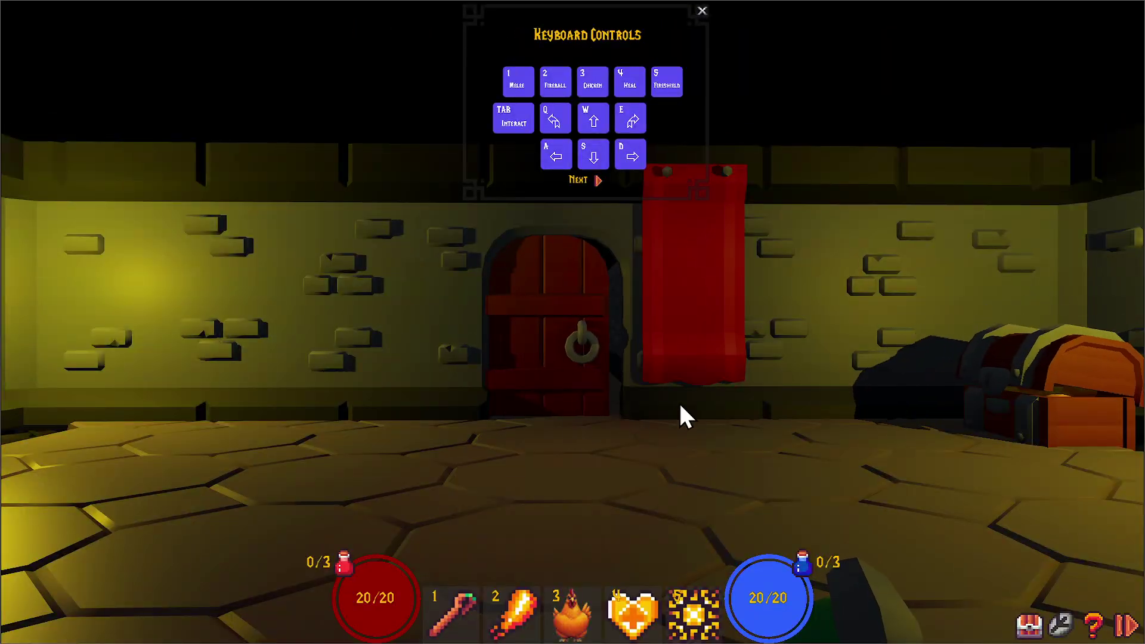
- Open the game's skills tree and inventory with statistics, keeping the keyboard controls help window open alongside them
left_click(1036, 627)
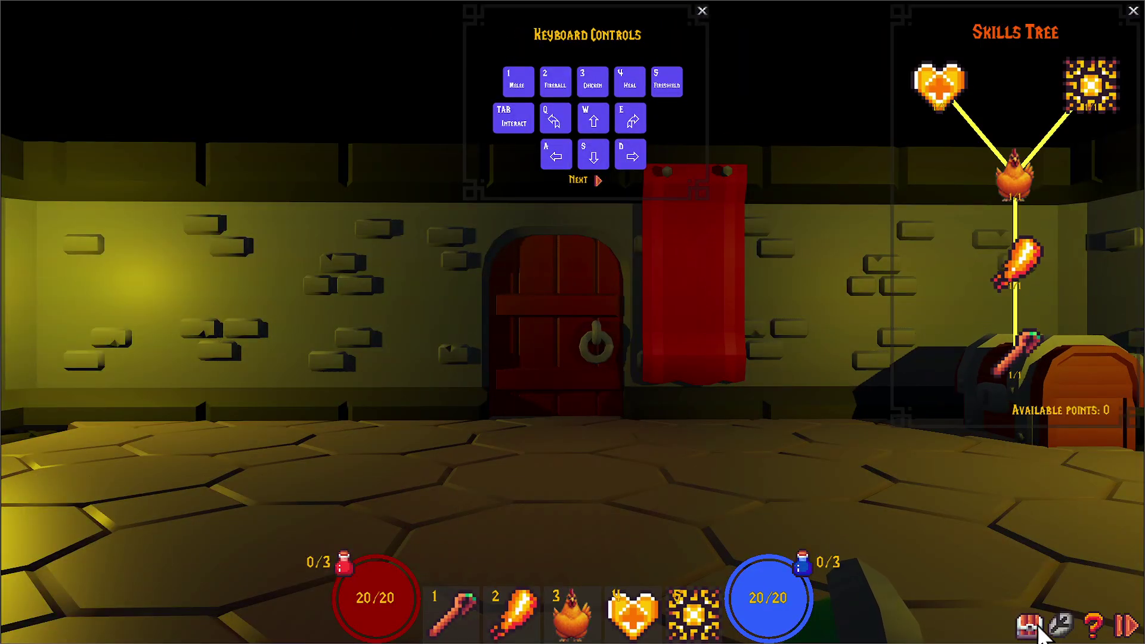
left_click(1038, 629)
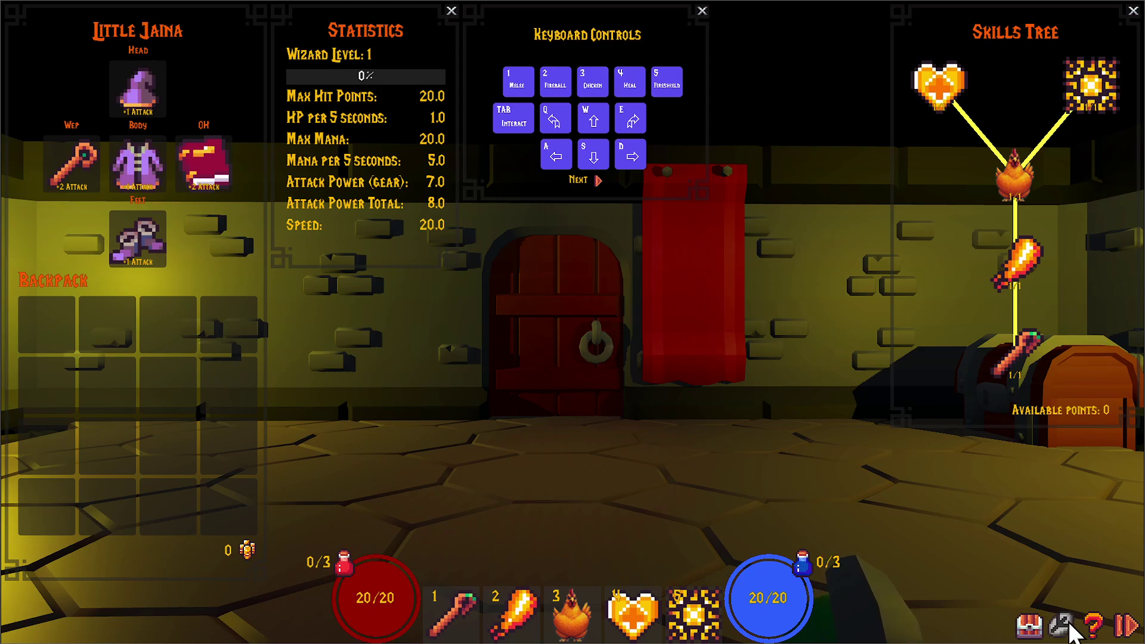
left_click(1095, 632)
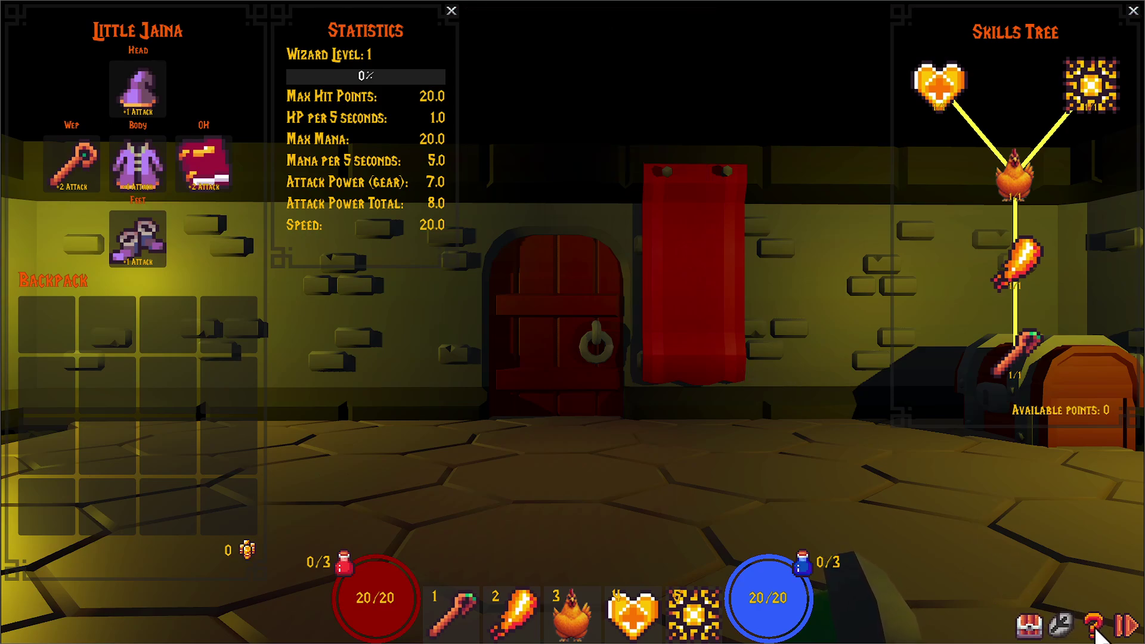
left_click(1095, 630)
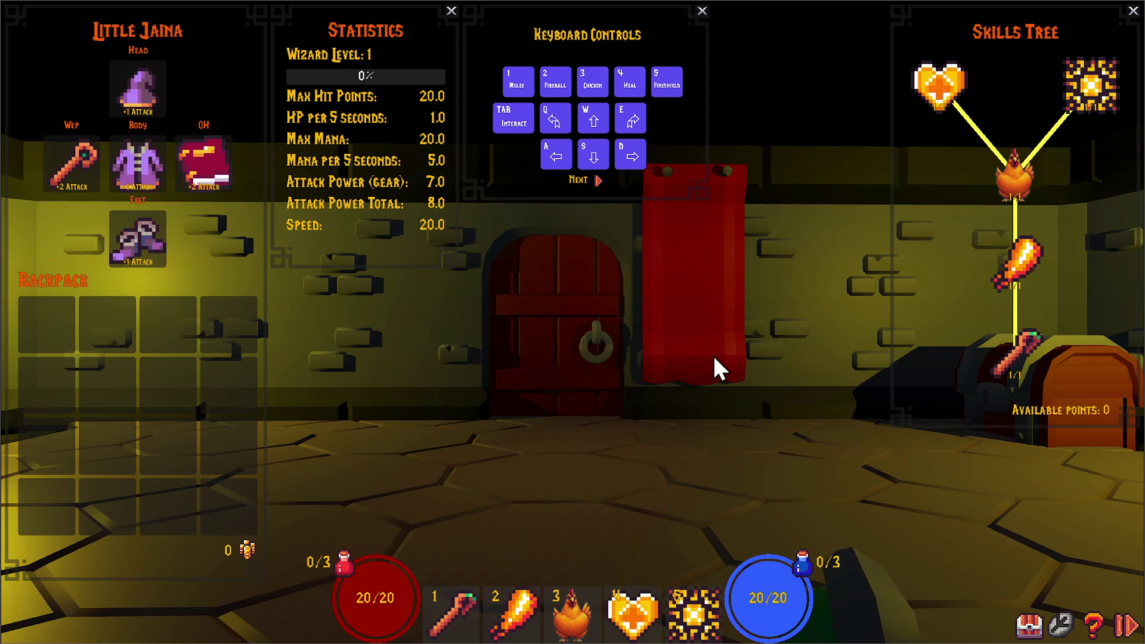
- Show the FPS overlay and compare the frame rate with the keyboard controls window closed and reopened
key("F3")
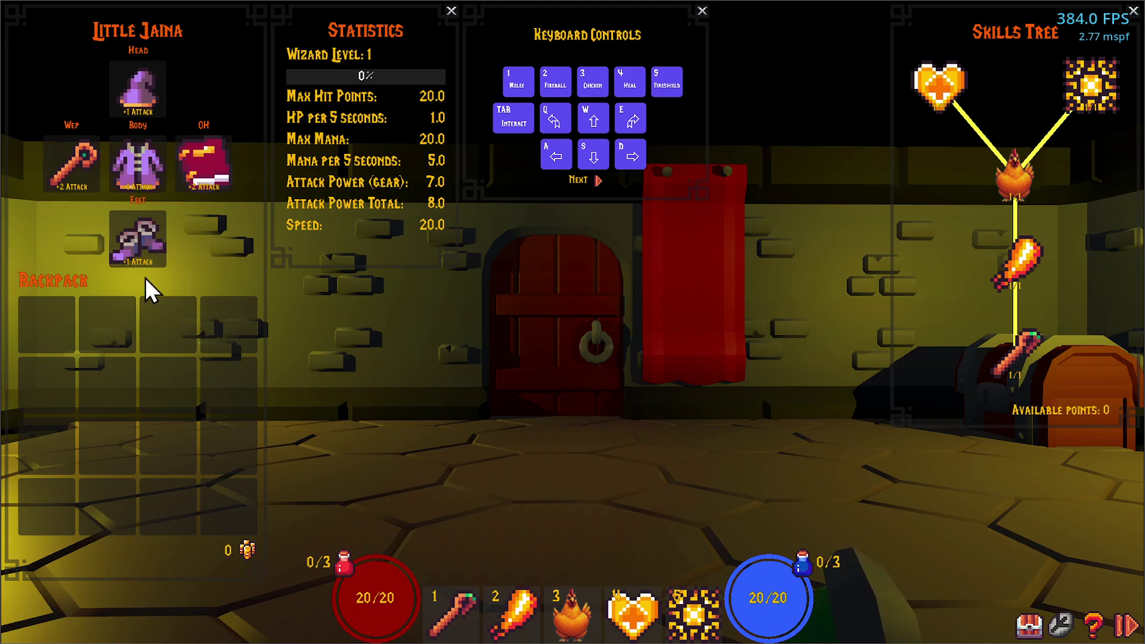
key("Escape")
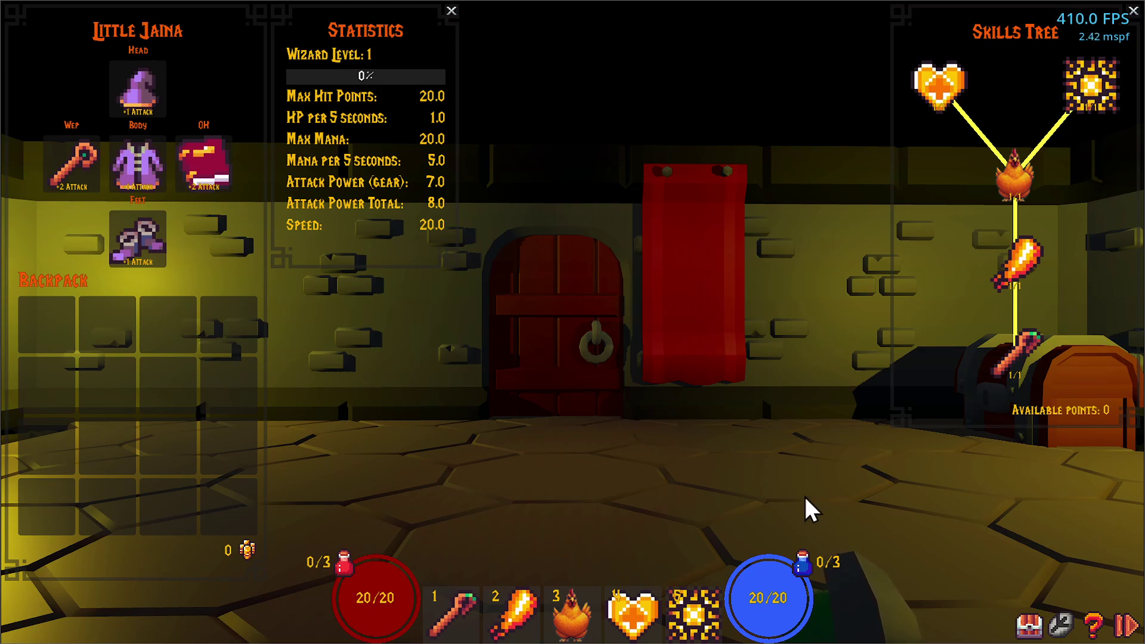
left_click(1088, 635)
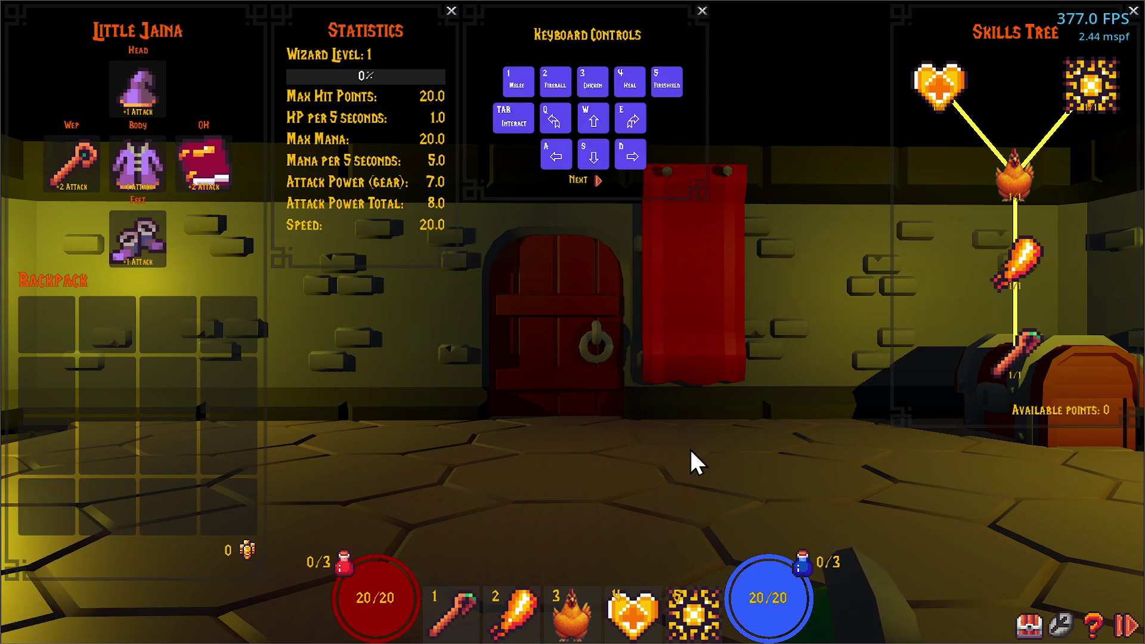